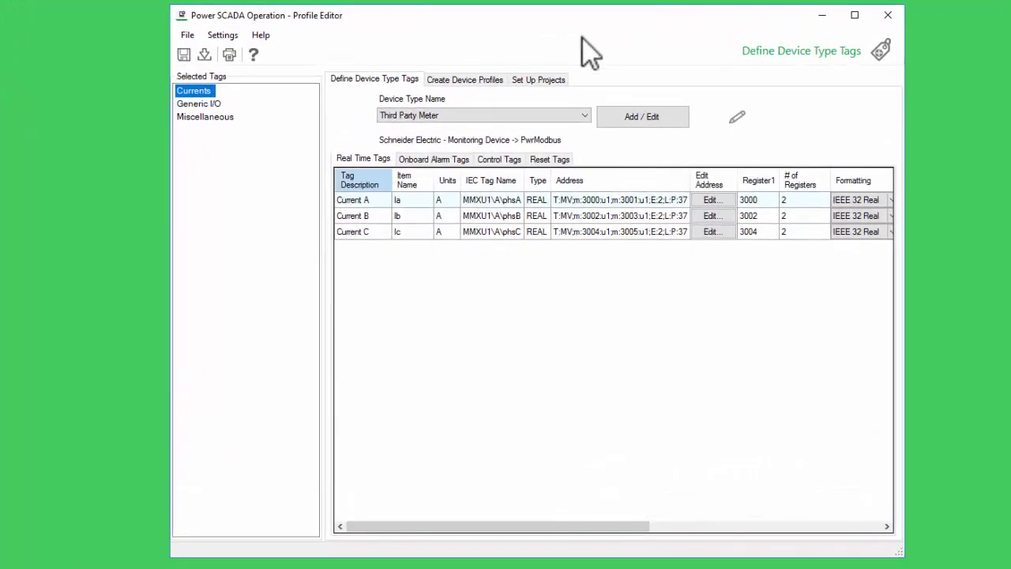
Step: Start a brand-new device profile in the Add / Edit Device Profile wizard
click(464, 80)
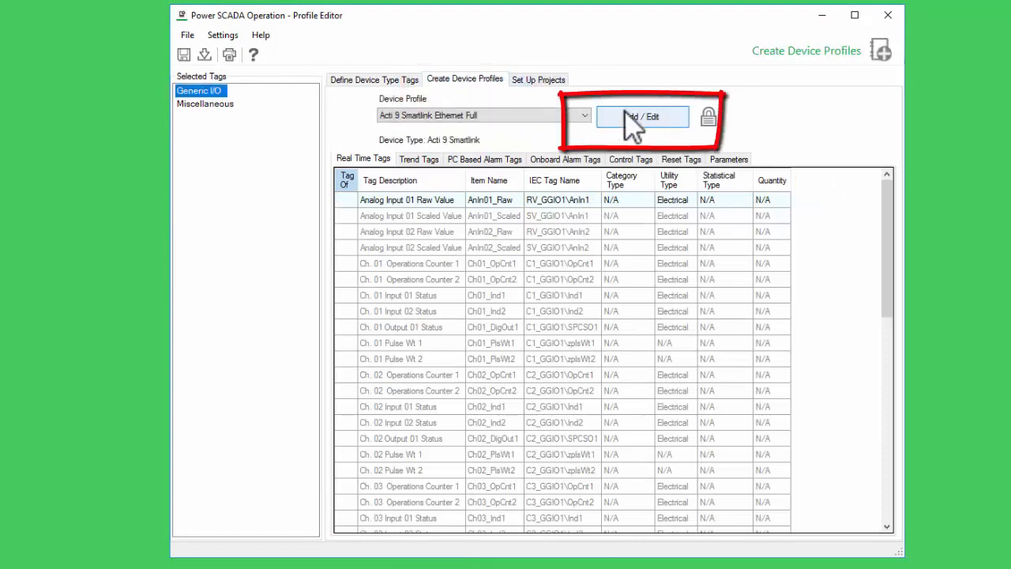
click(632, 117)
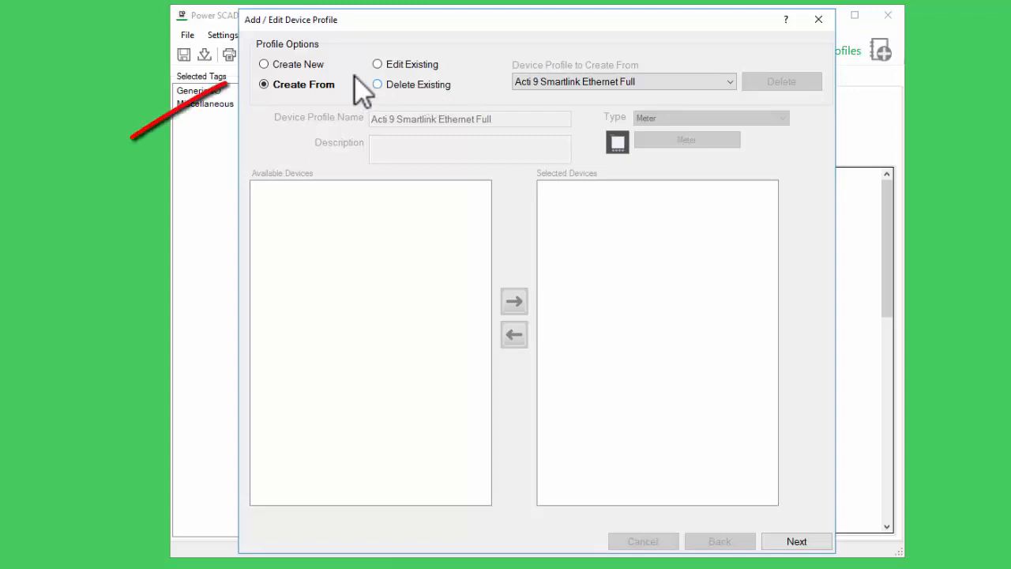
click(313, 67)
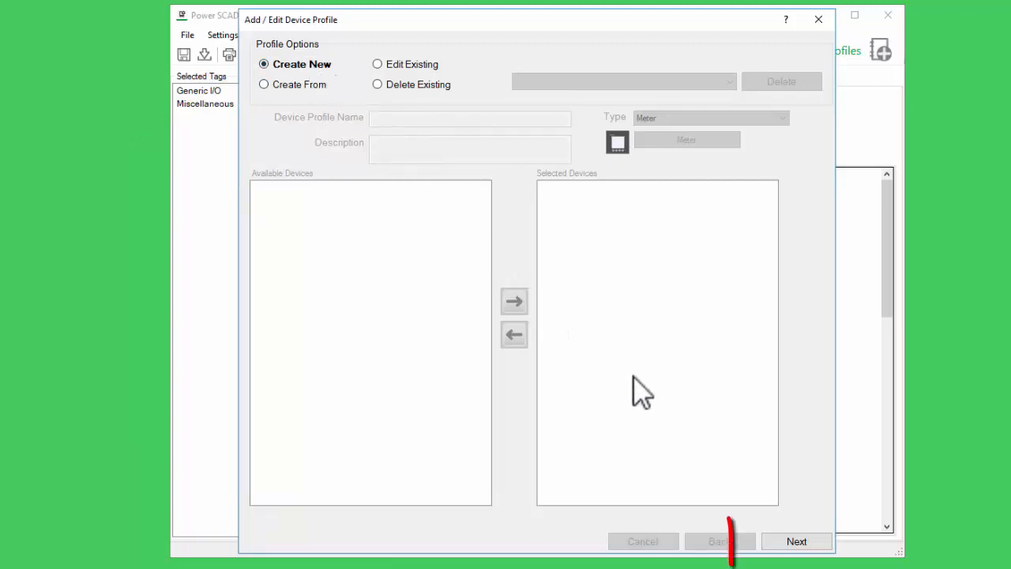
click(774, 545)
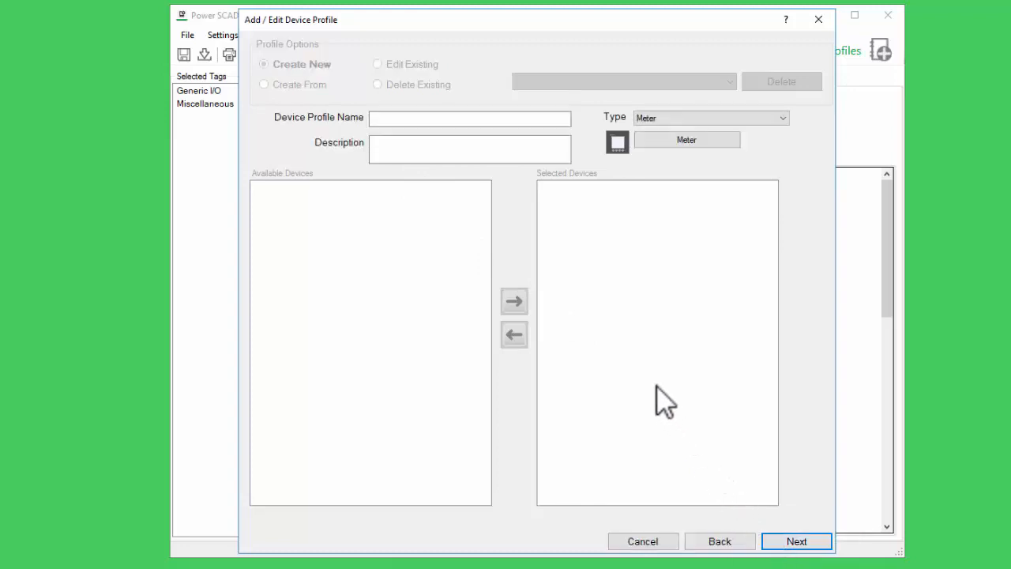
Step: Name the device profile Airport Meter, keeping the type Meter after checking the available types and bindable components
click(489, 122)
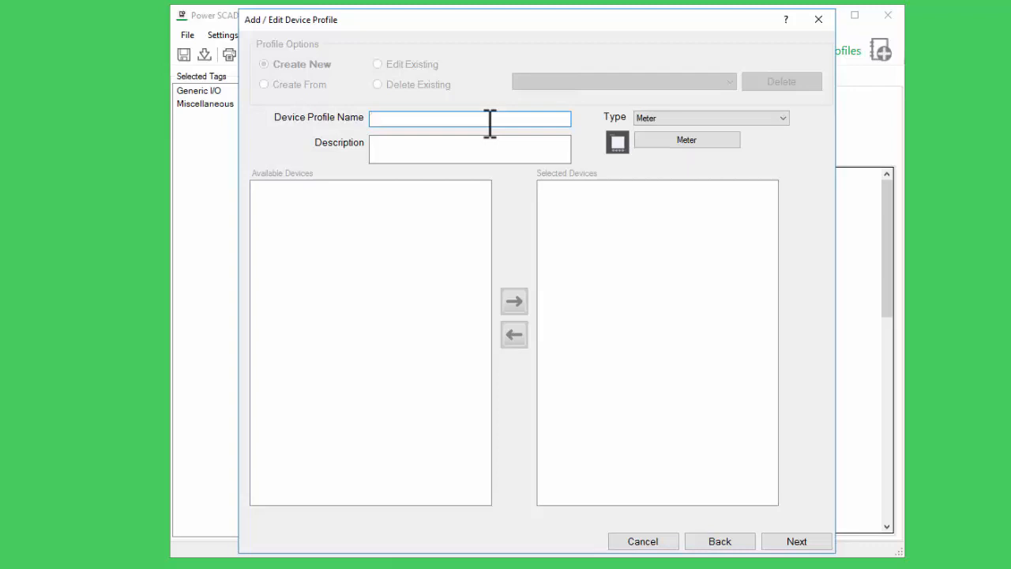
text(Airport Meter)
click(696, 119)
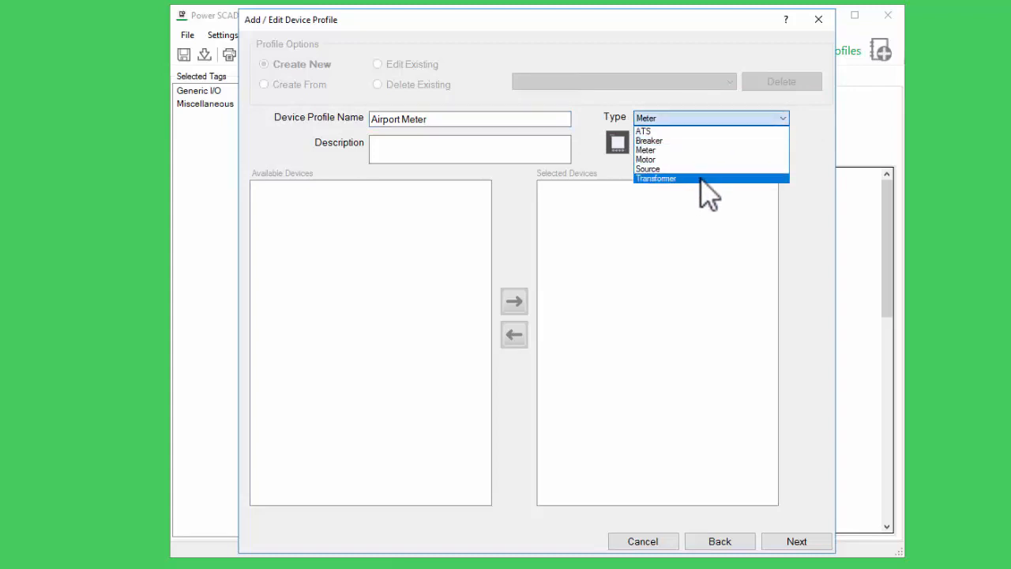
click(704, 117)
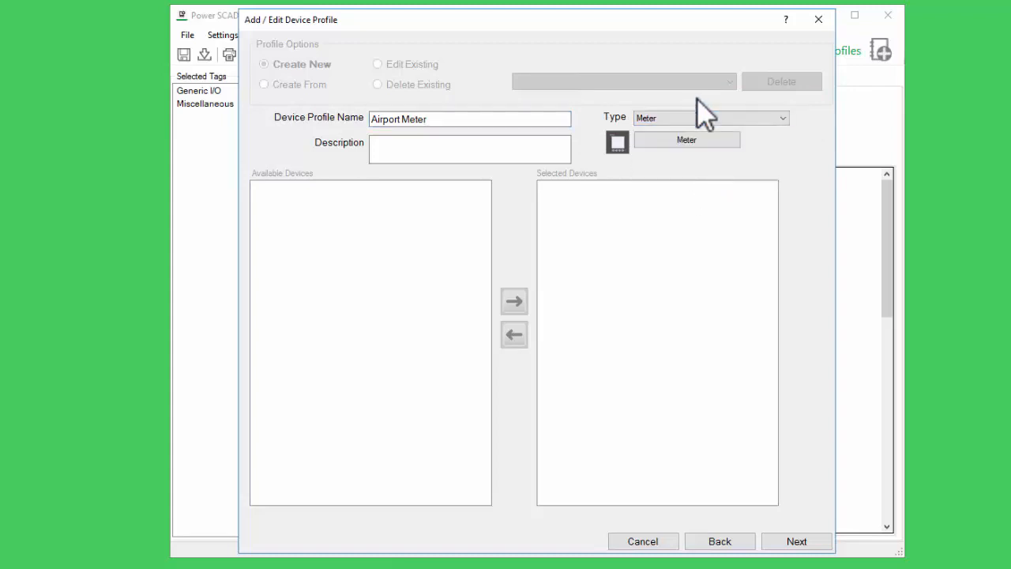
click(685, 142)
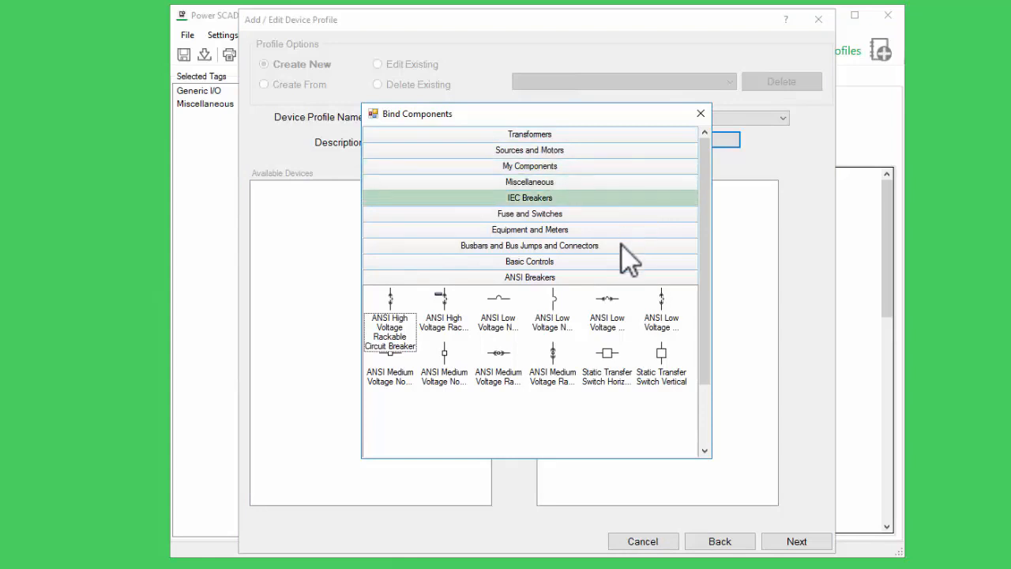
click(700, 115)
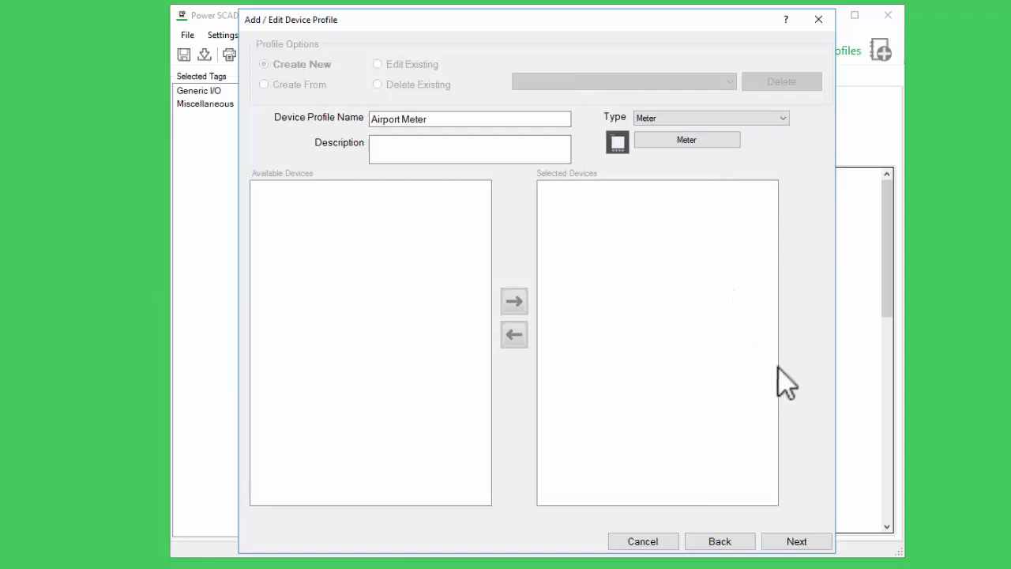
Step: Add Third Party Meter from the available monitoring devices to the profile's selected devices
click(805, 544)
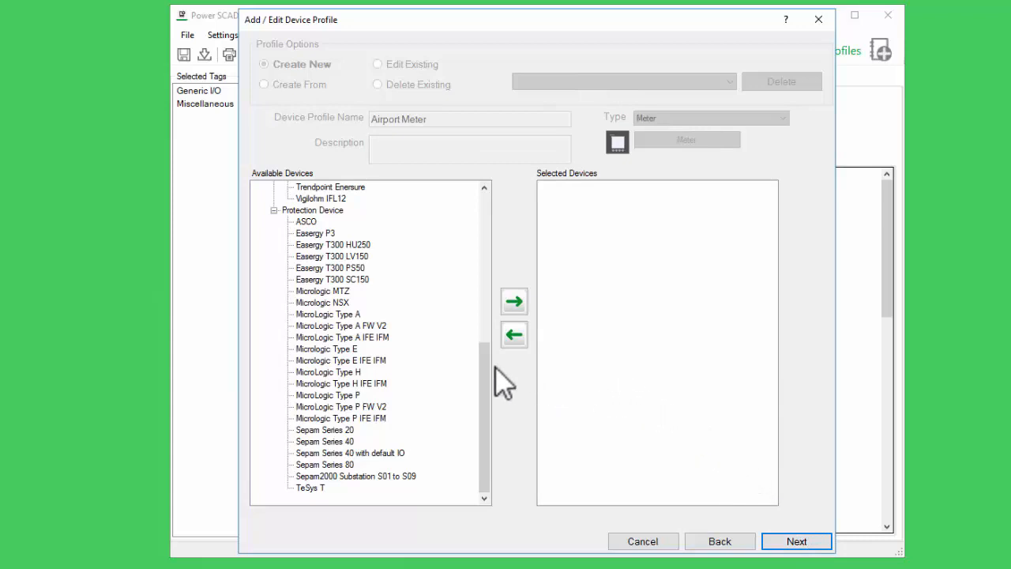
scroll(490, 350, up, 3)
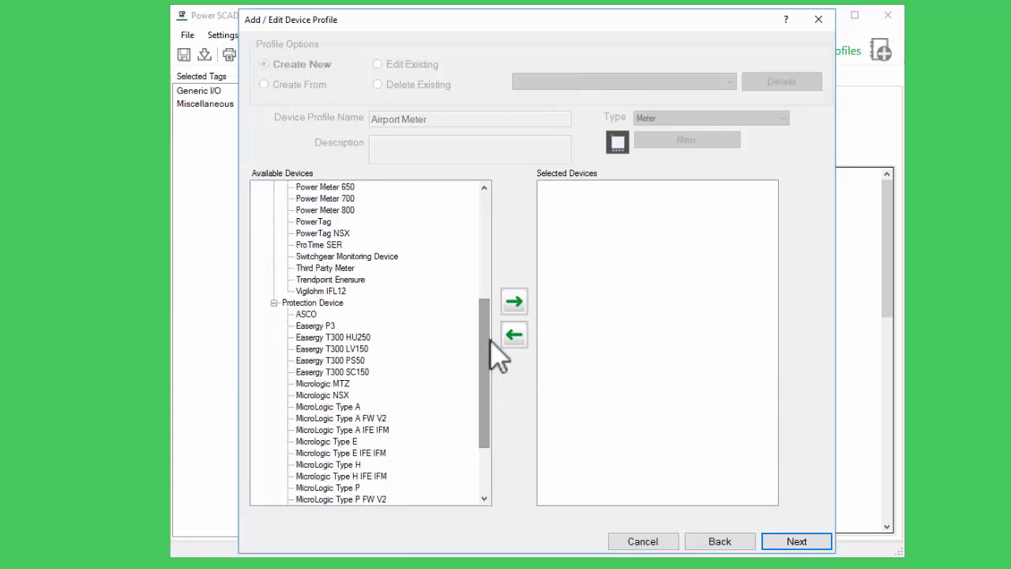
double_click(344, 268)
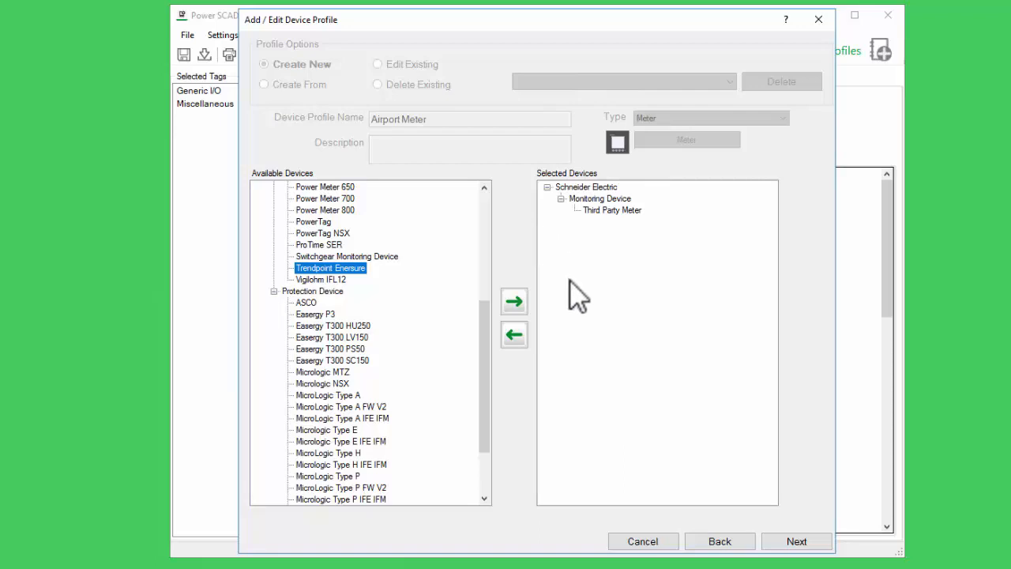
click(796, 541)
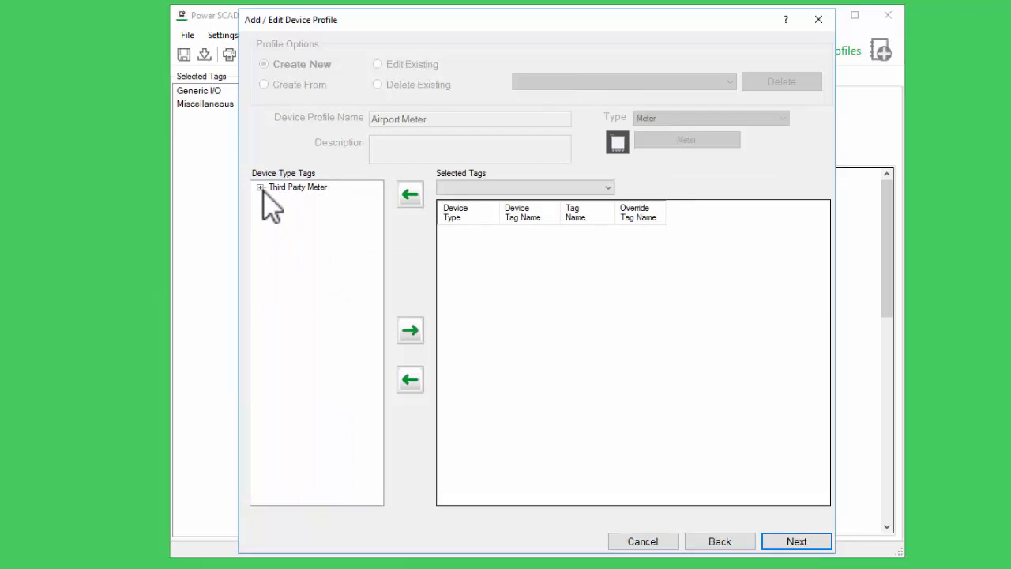
click(261, 188)
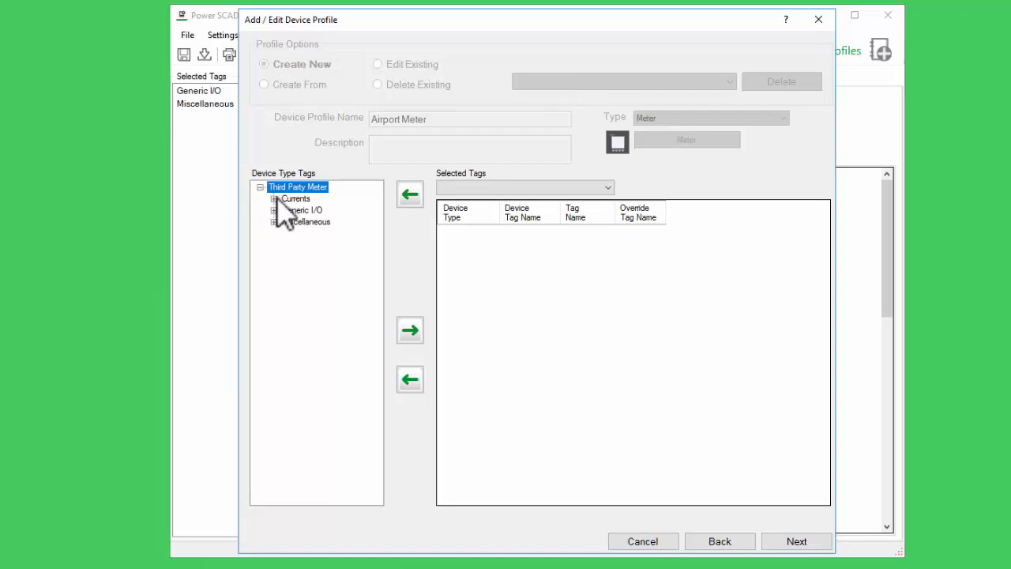
click(274, 199)
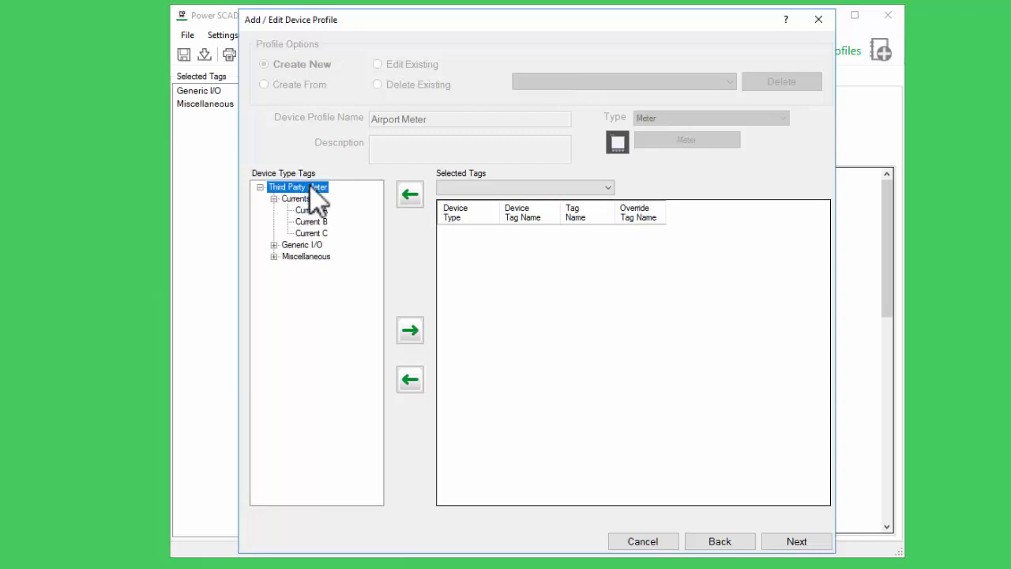
double_click(309, 187)
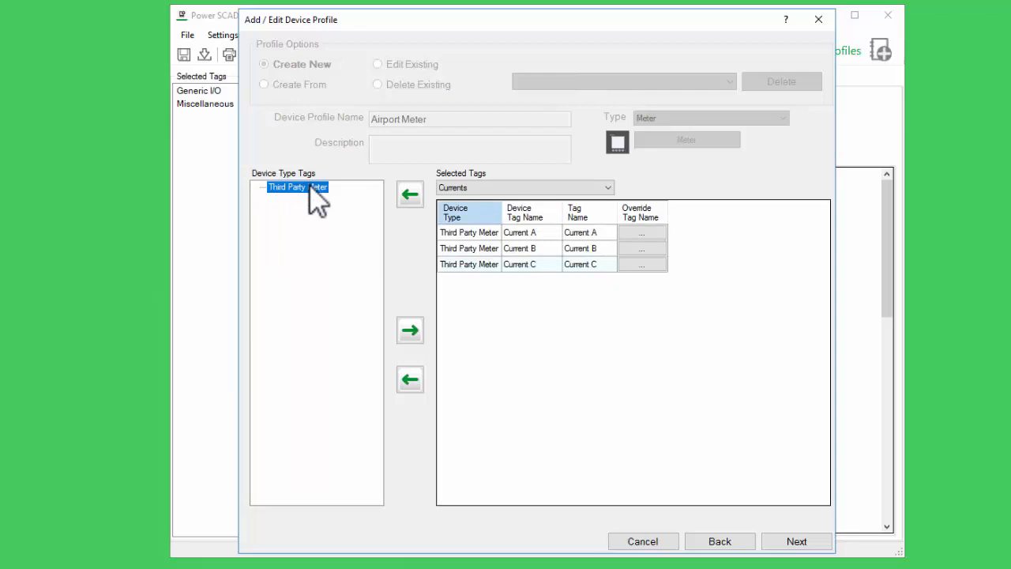
Step: Override the Generic I/O tag name Input 01 Status with Breaker Status - Closed, found by searching for "breaker"
click(457, 230)
click(632, 237)
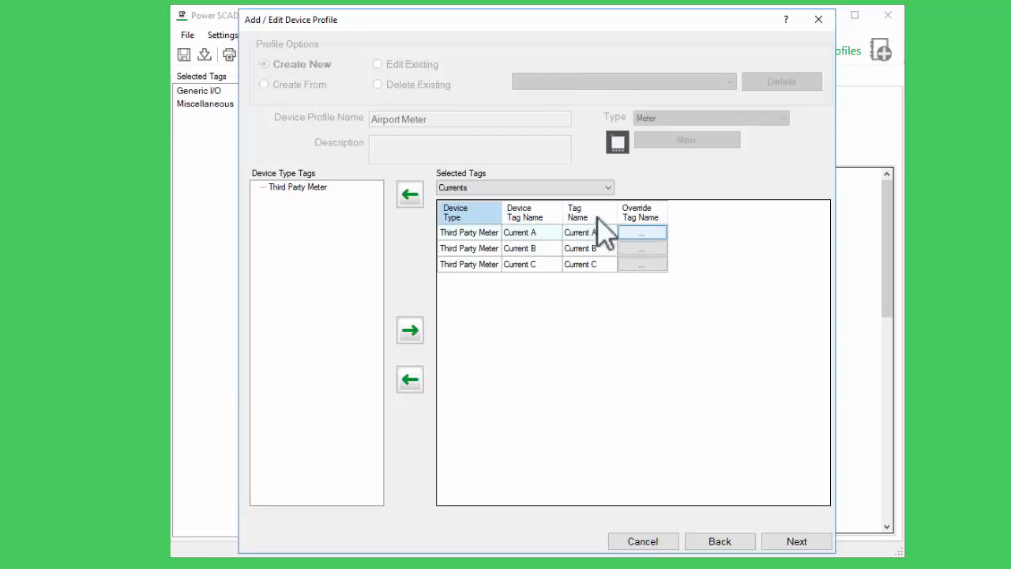
click(558, 188)
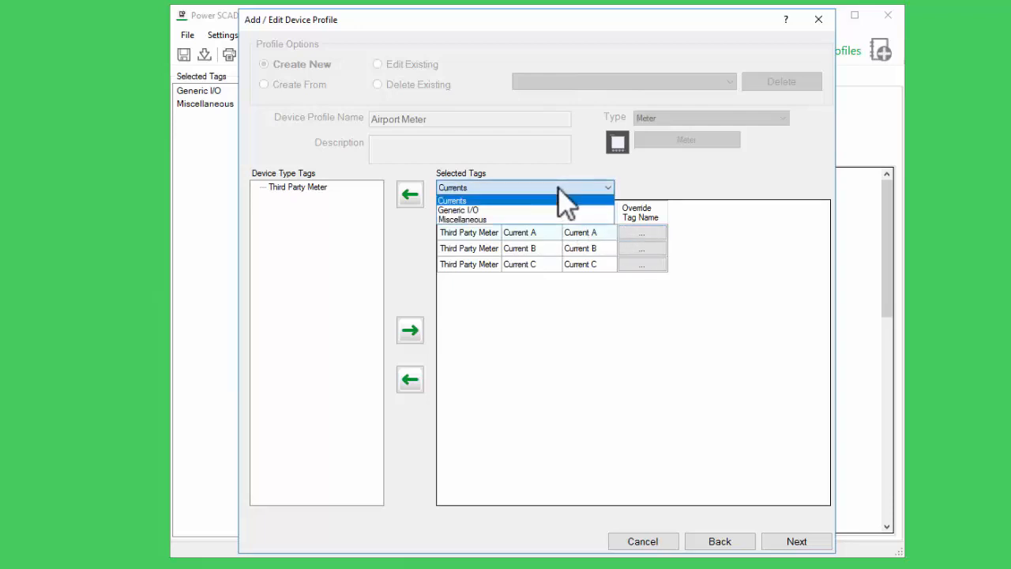
click(548, 210)
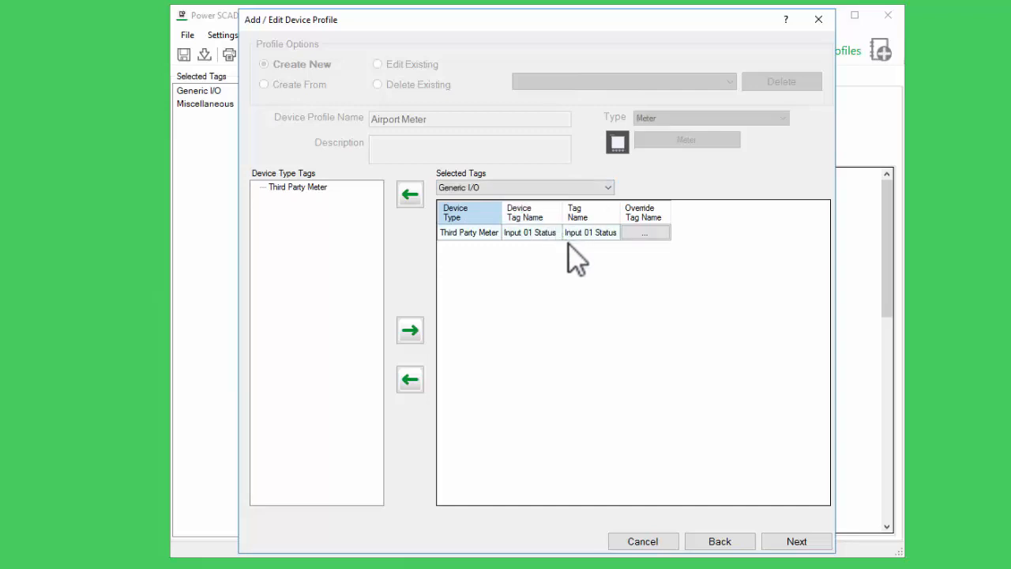
click(652, 233)
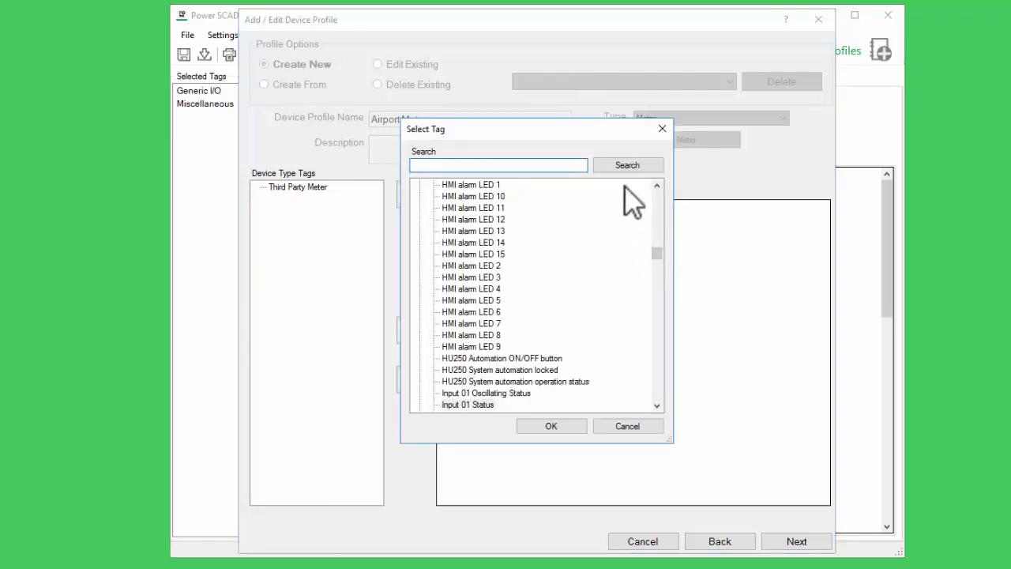
text(breaker)
key(Return)
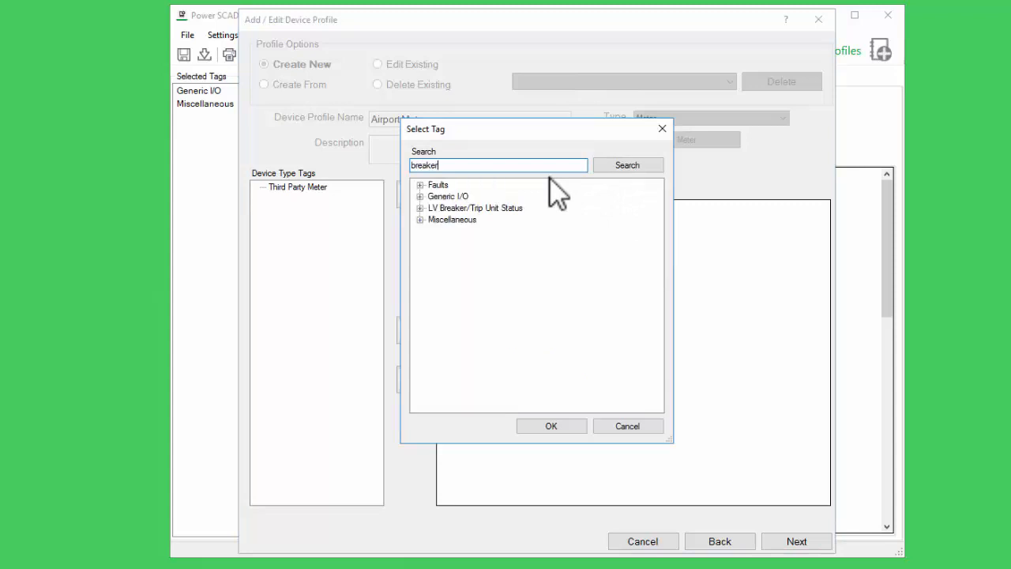
click(420, 219)
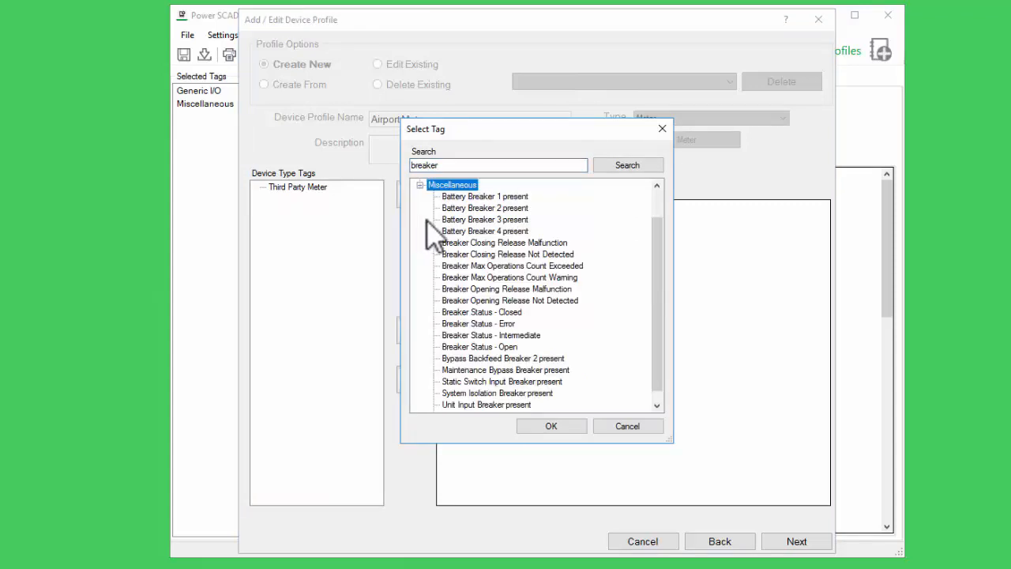
double_click(512, 312)
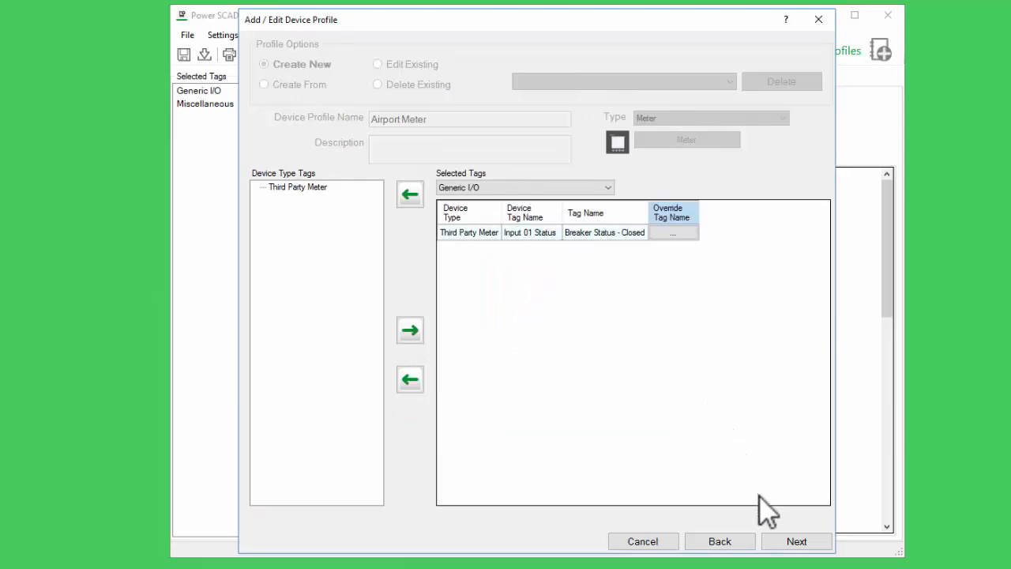
Step: Enable PC-based alarms for all current tags and the StatusRegister driver parameter, finishing the profile and closing the wizard
click(791, 541)
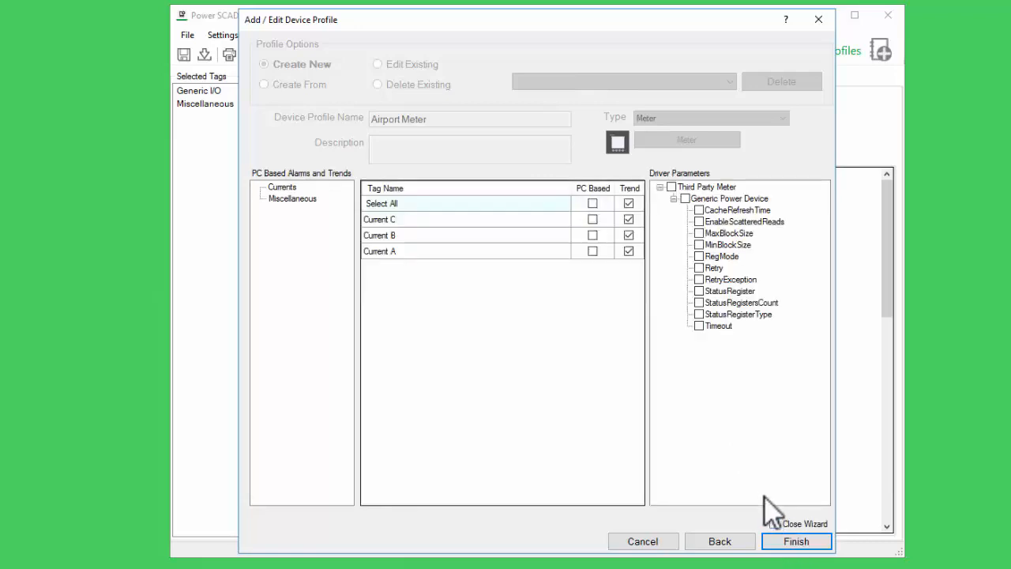
click(596, 206)
click(698, 290)
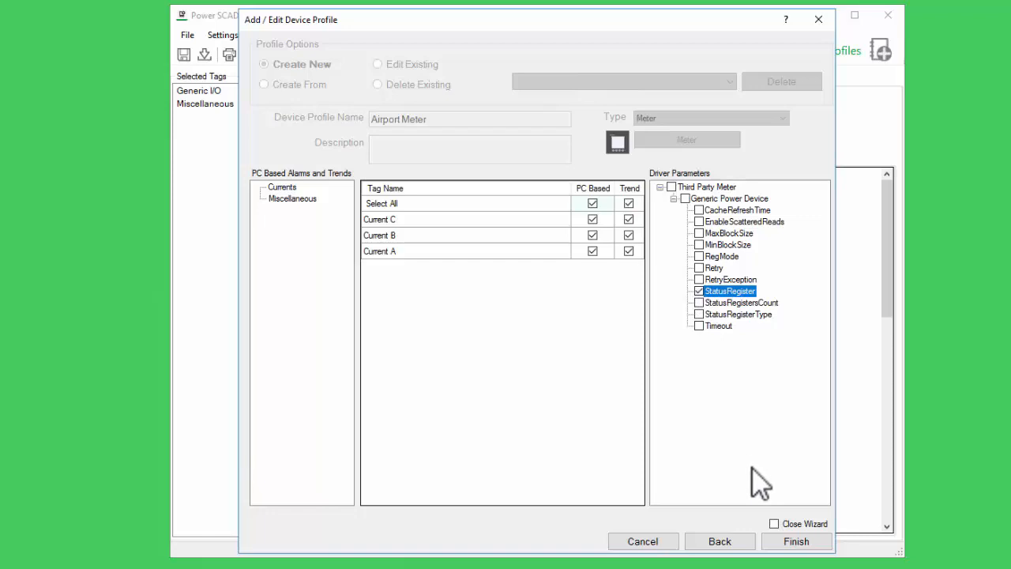
click(774, 523)
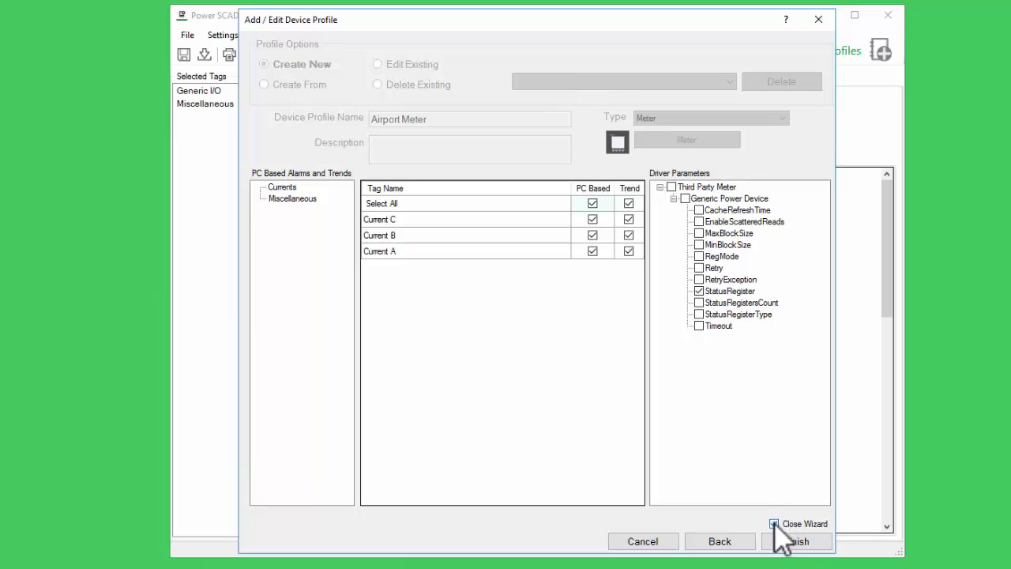
click(793, 541)
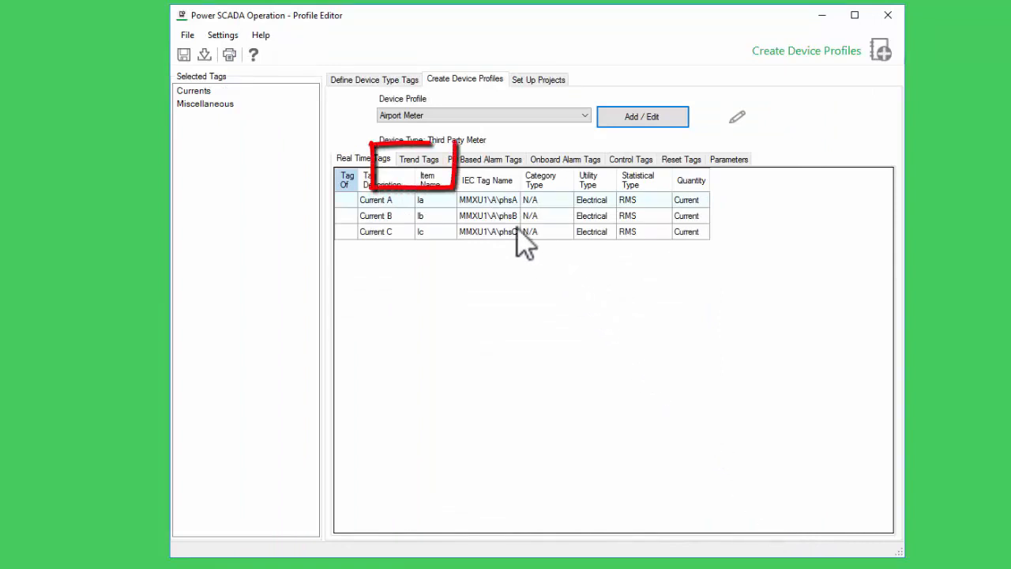
Step: Review the Airport Meter profile's trend intervals for Current A and the alarm level options of its PC-based alarm tags
click(425, 158)
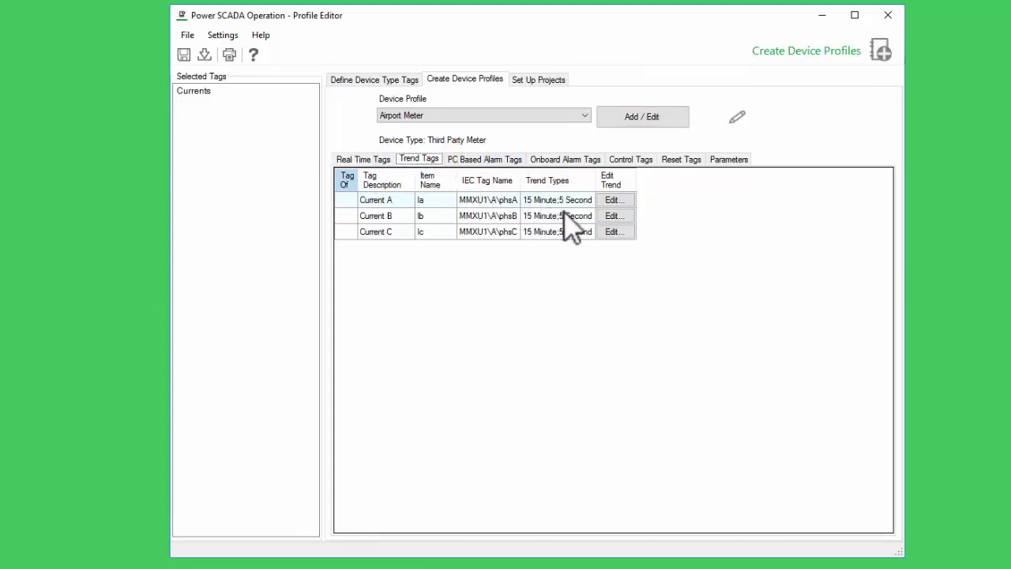
click(613, 201)
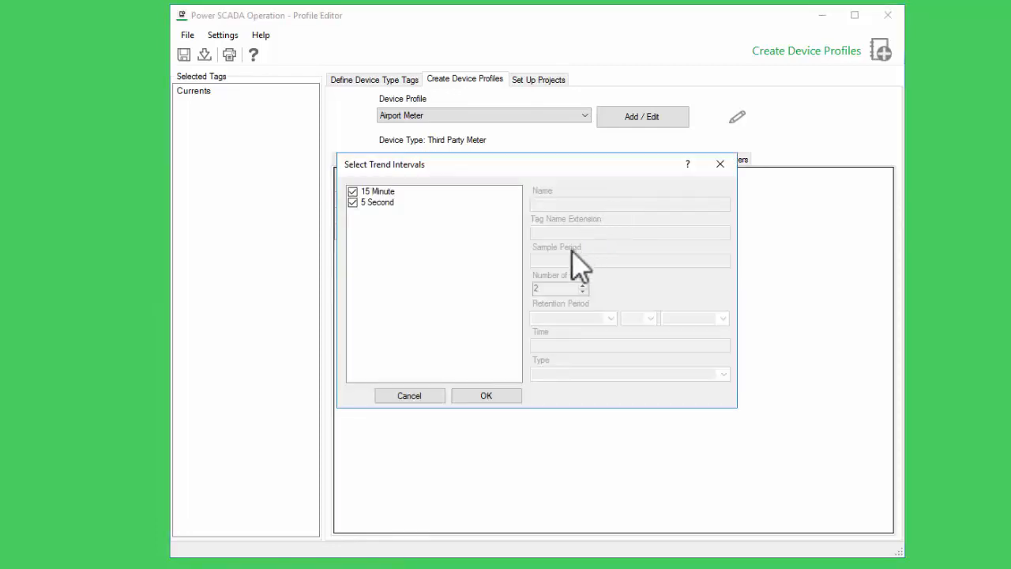
click(409, 394)
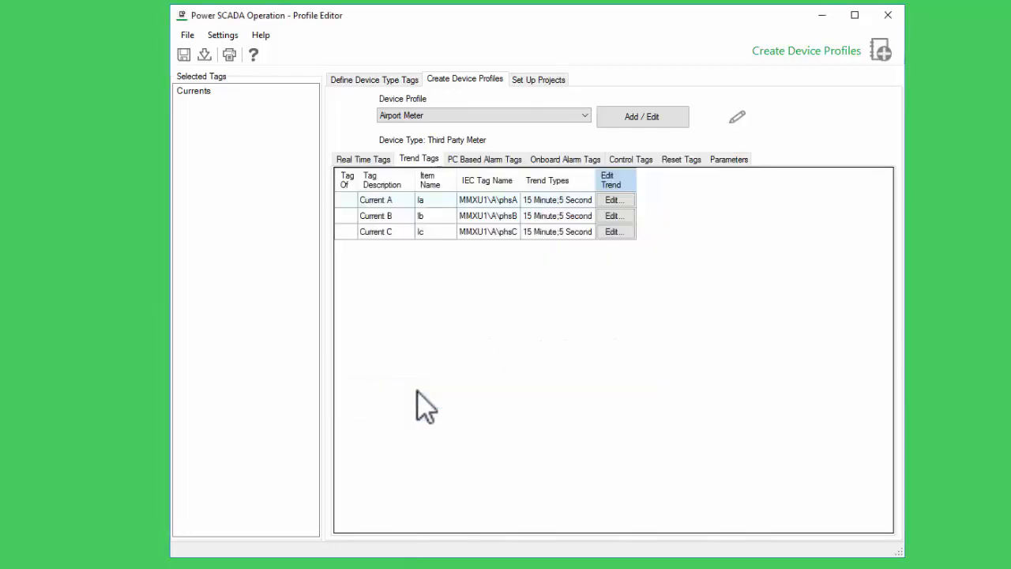
click(488, 158)
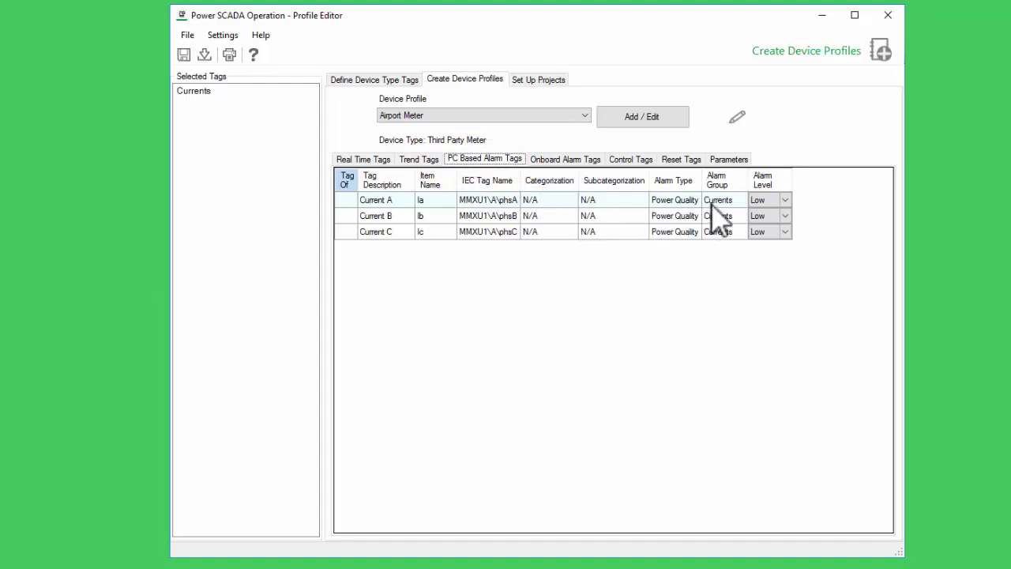
click(778, 202)
Step: Set the Third Party Meter's StatusRegister parameter to 1 and save the profile
click(728, 159)
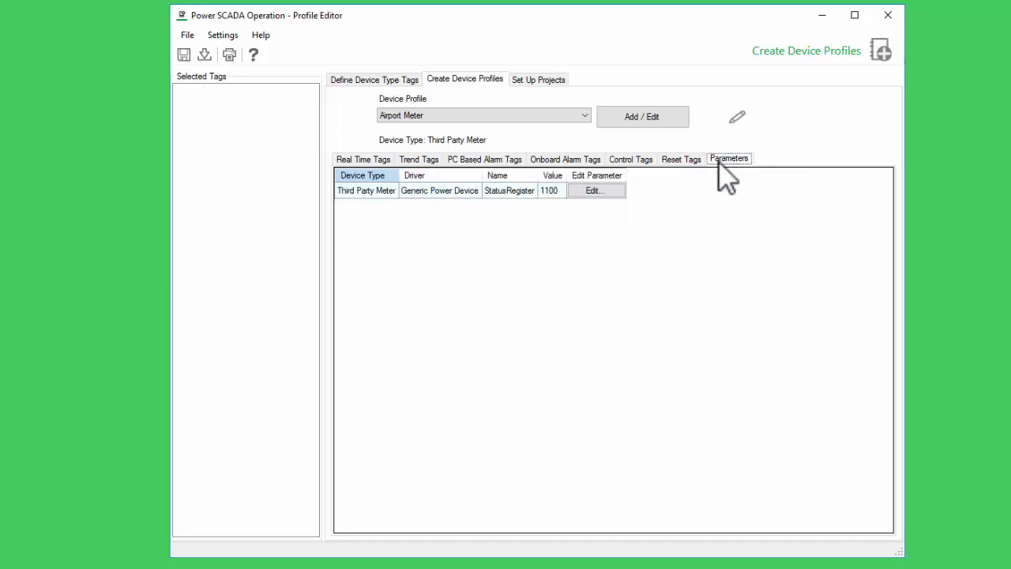
click(607, 190)
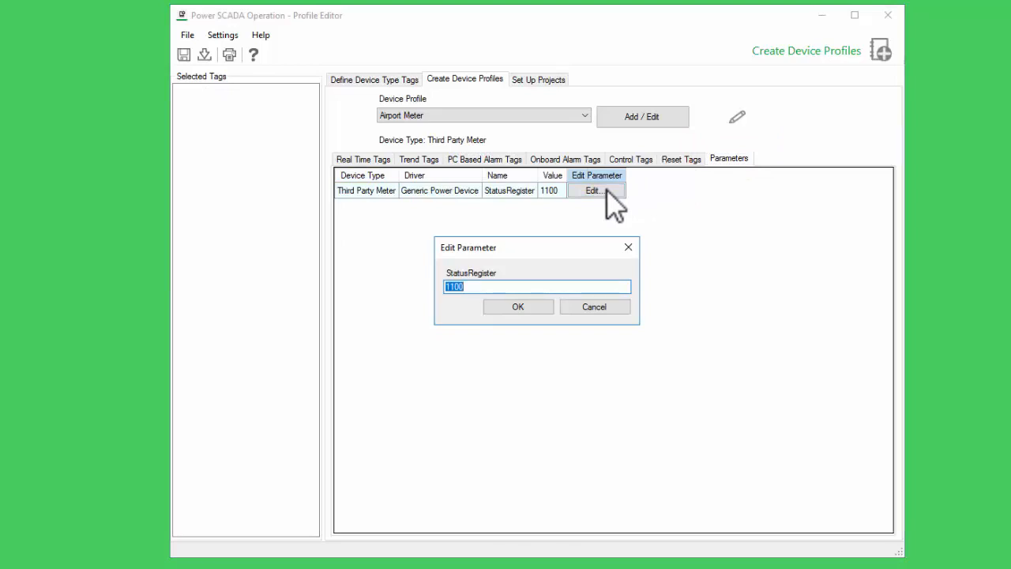
text(1)
click(529, 309)
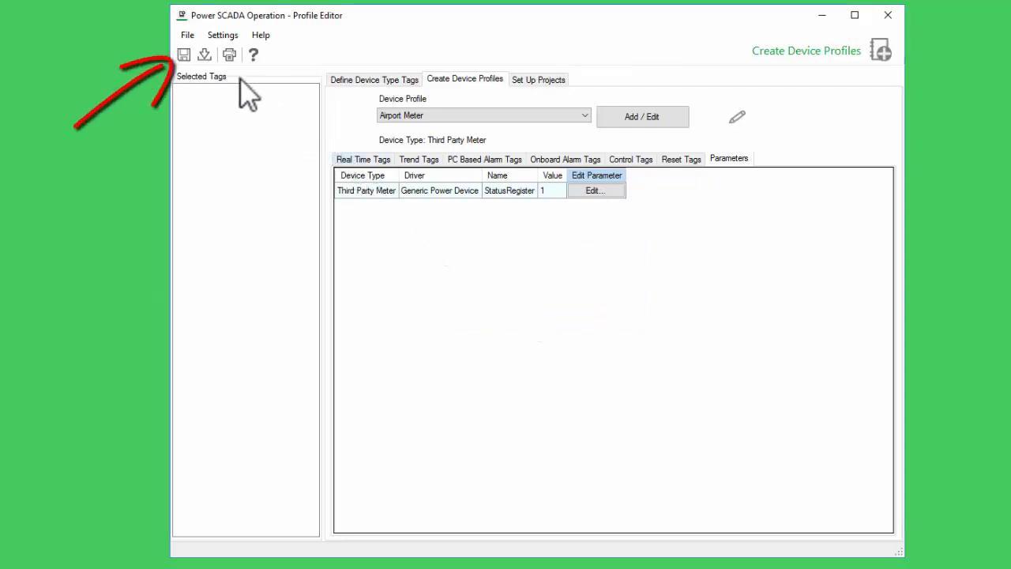
click(185, 57)
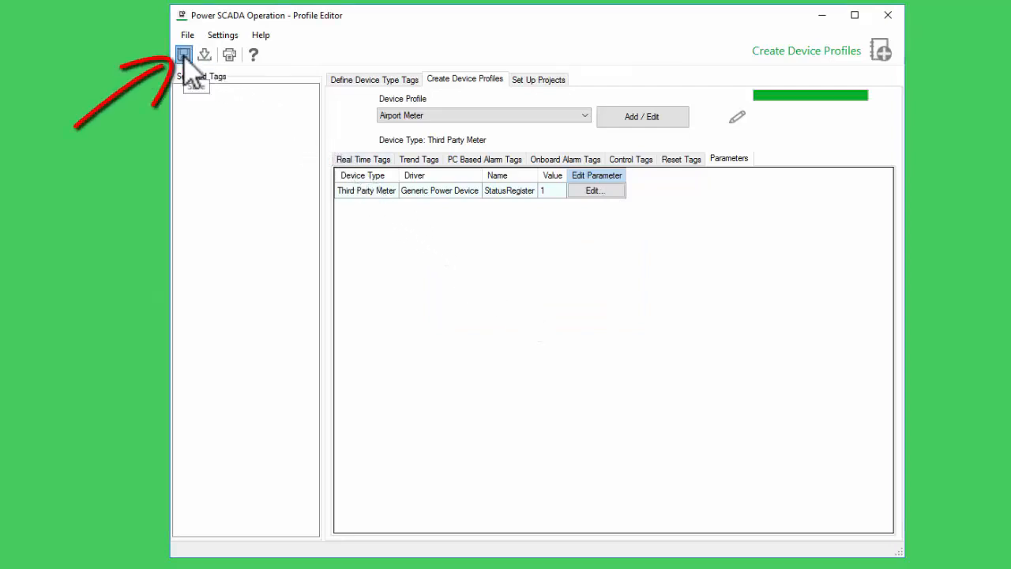